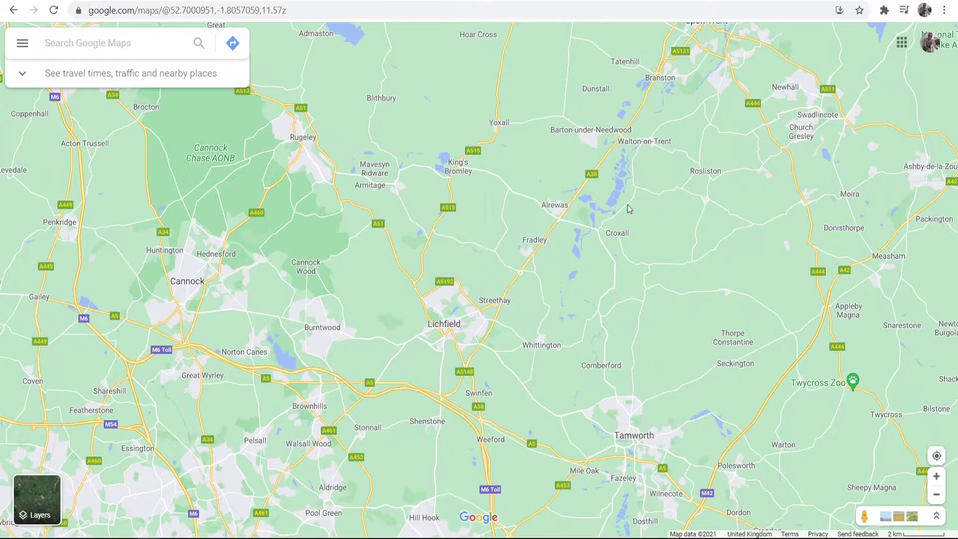
- Zoom in toward Catton and drop a pin on the road east of Catton Hall (52.737367, -1.690588)
{"action": "scroll", "coordinate": [636, 171], "scroll_direction": "up", "scroll_amount": 5}
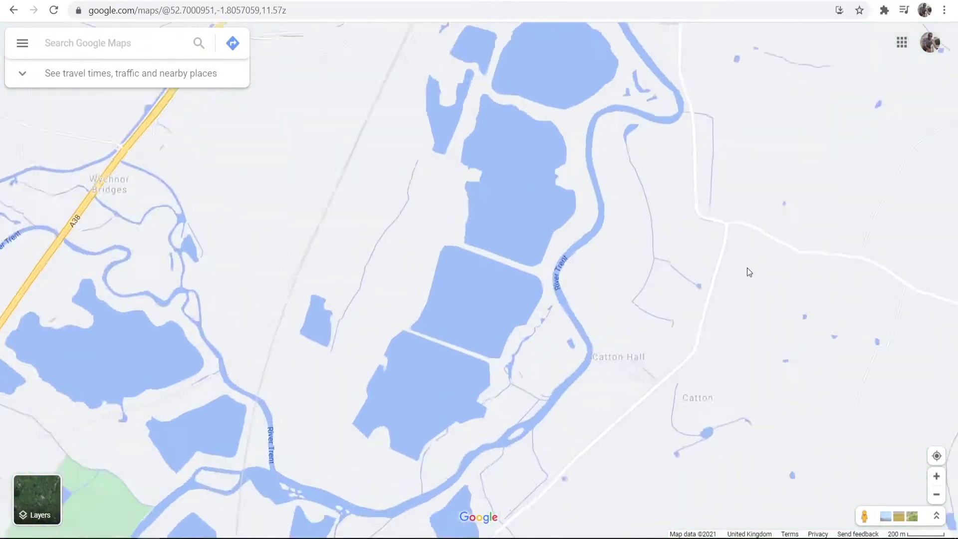
{"action": "left_click_drag", "start_coordinate": [750, 263], "coordinate": [611, 273]}
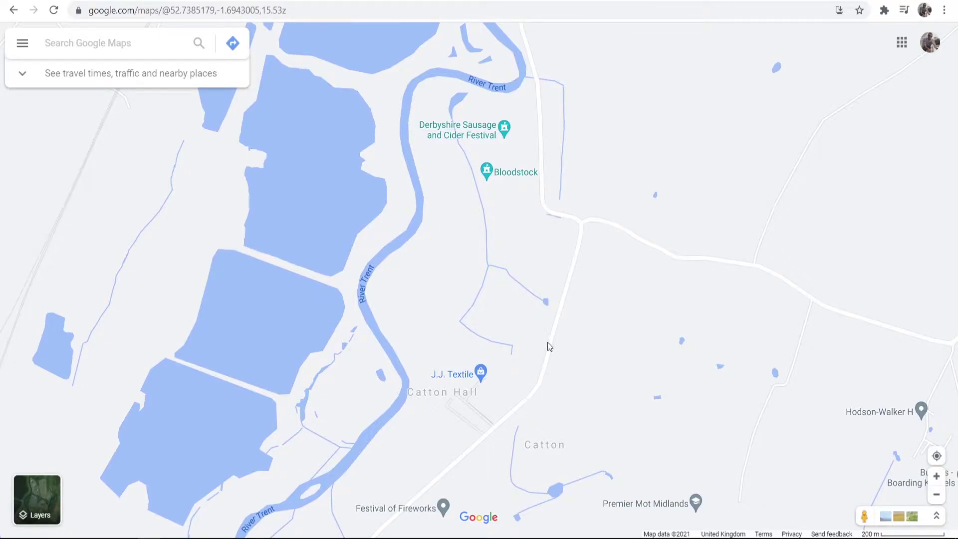
{"action": "scroll", "coordinate": [549, 345], "scroll_direction": "up", "scroll_amount": 1}
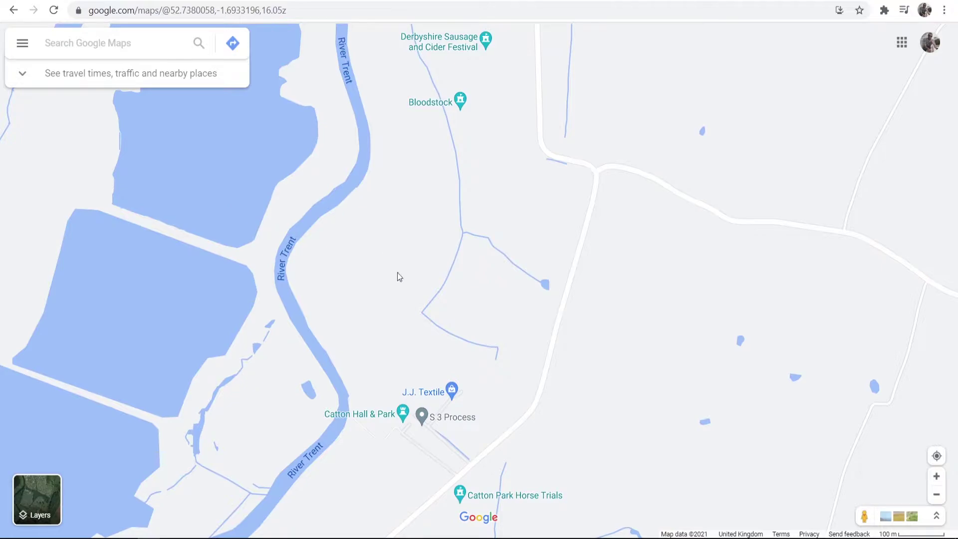
{"action": "left_click", "coordinate": [561, 315]}
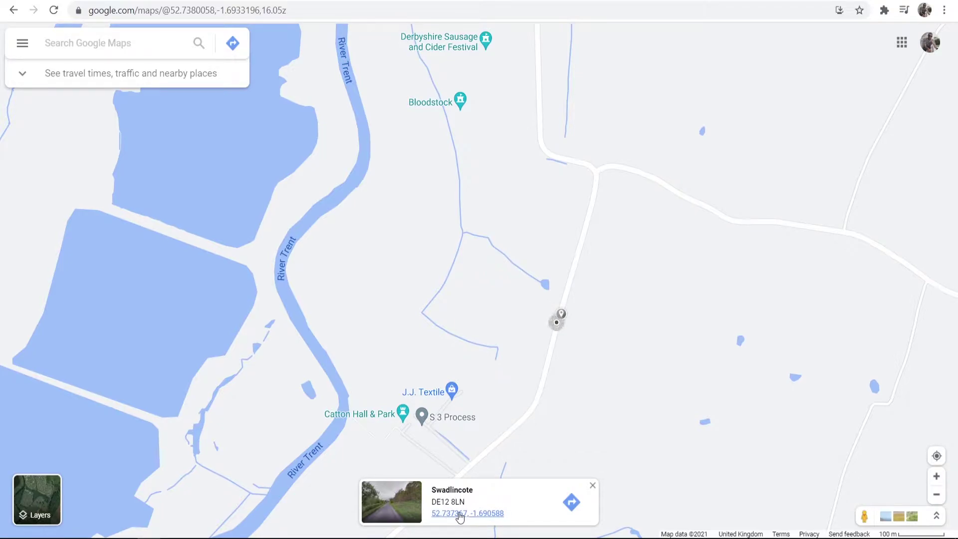
- Open full details for the dropped point, look through the Add a missing place form, then close it unsent
{"action": "left_click", "coordinate": [462, 514]}
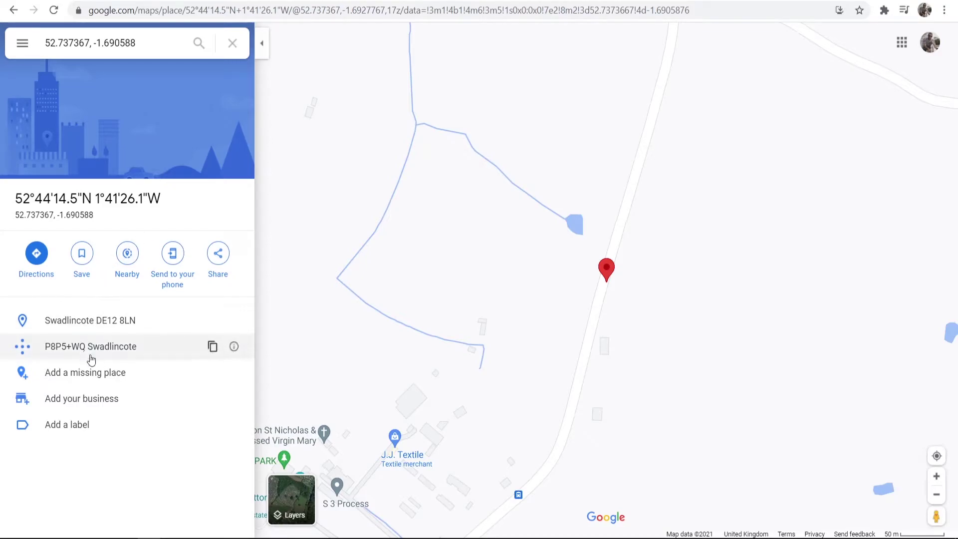
{"action": "left_click", "coordinate": [79, 373]}
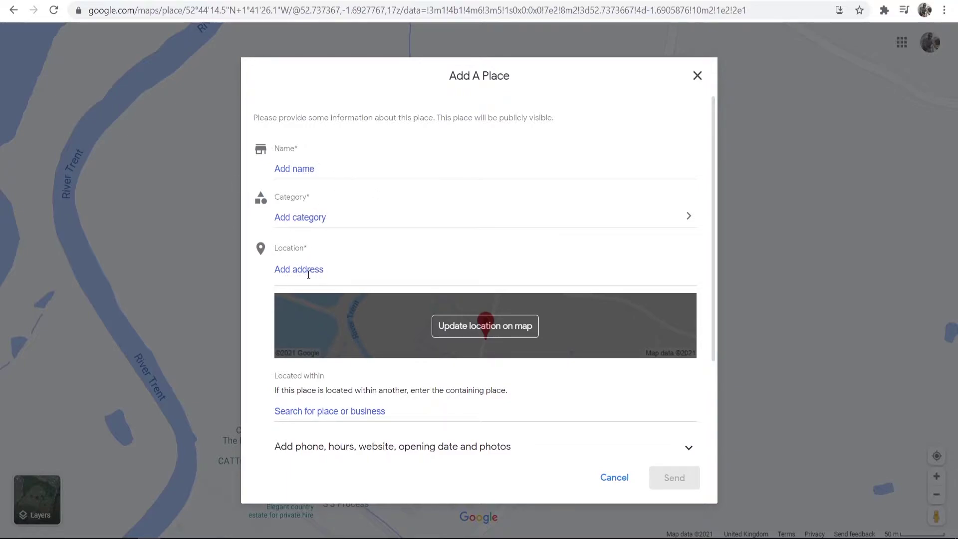
{"action": "scroll", "coordinate": [308, 274], "scroll_direction": "down", "scroll_amount": 1}
{"action": "scroll", "coordinate": [284, 327], "scroll_direction": "down", "scroll_amount": 1}
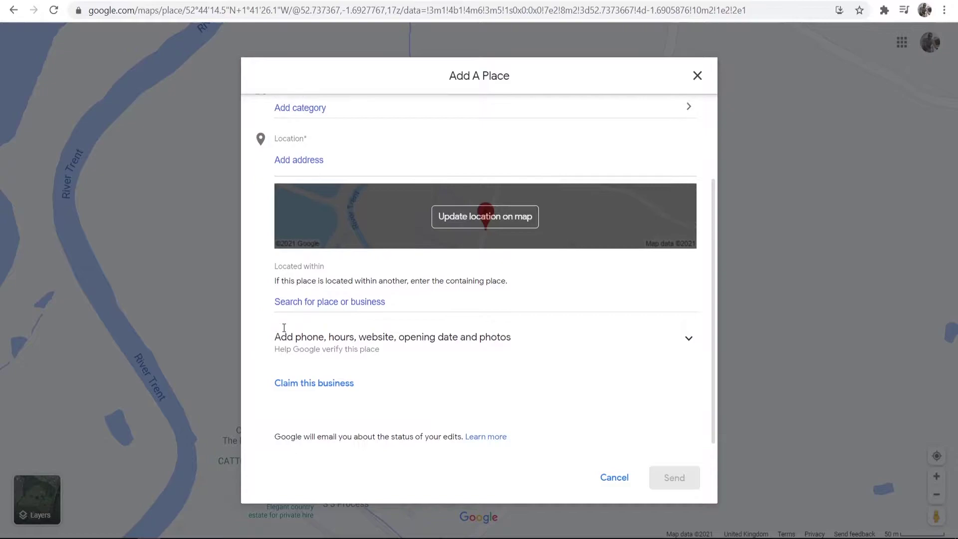
{"action": "scroll", "coordinate": [529, 269], "scroll_direction": "up", "scroll_amount": 2}
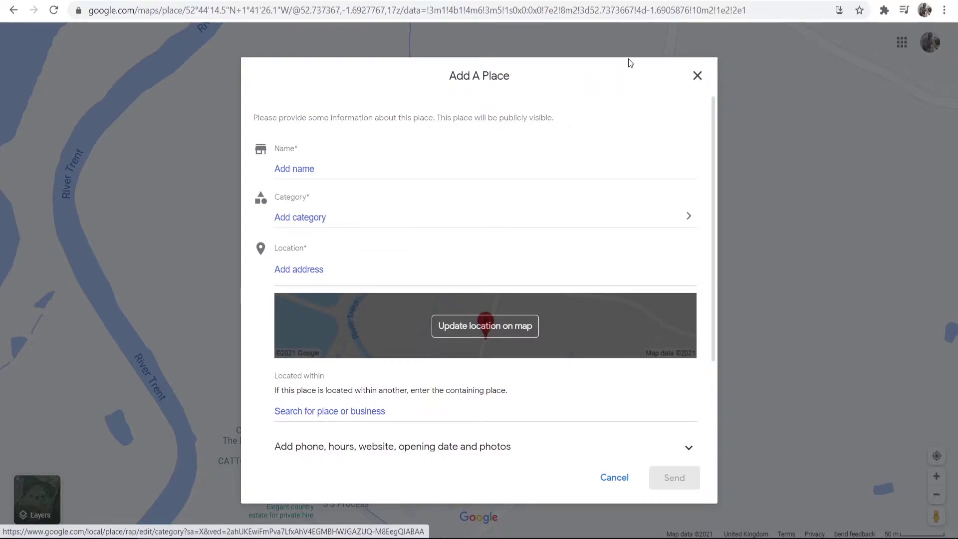
{"action": "left_click", "coordinate": [697, 76]}
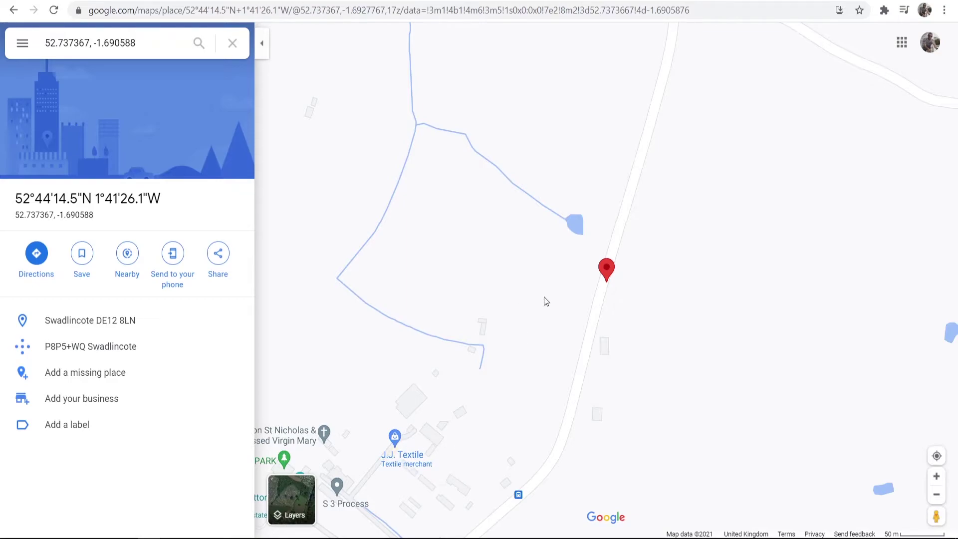
- Clear the dropped pin, bring Catton Park into view, and open J.J. Textile Ltd's details
{"action": "left_click", "coordinate": [626, 301]}
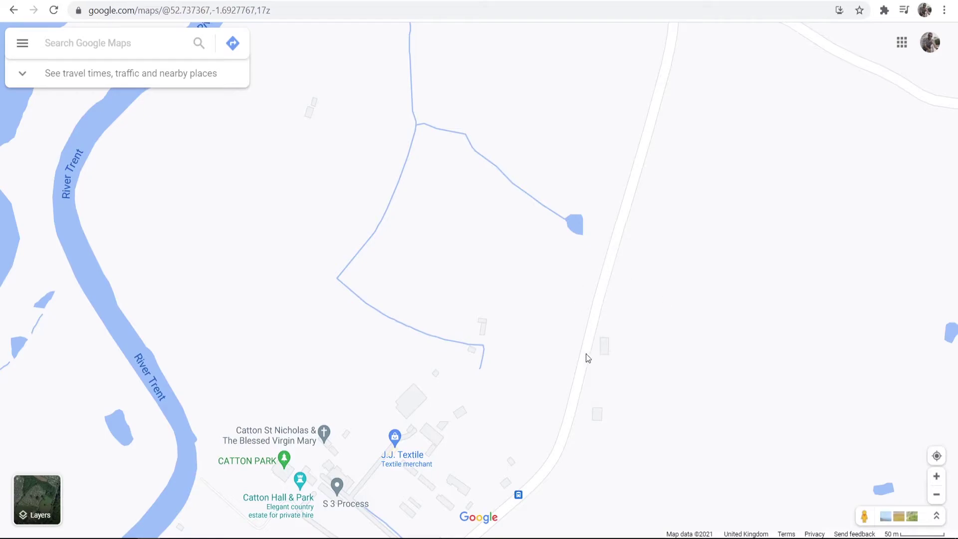
{"action": "left_click_drag", "start_coordinate": [496, 453], "coordinate": [494, 292]}
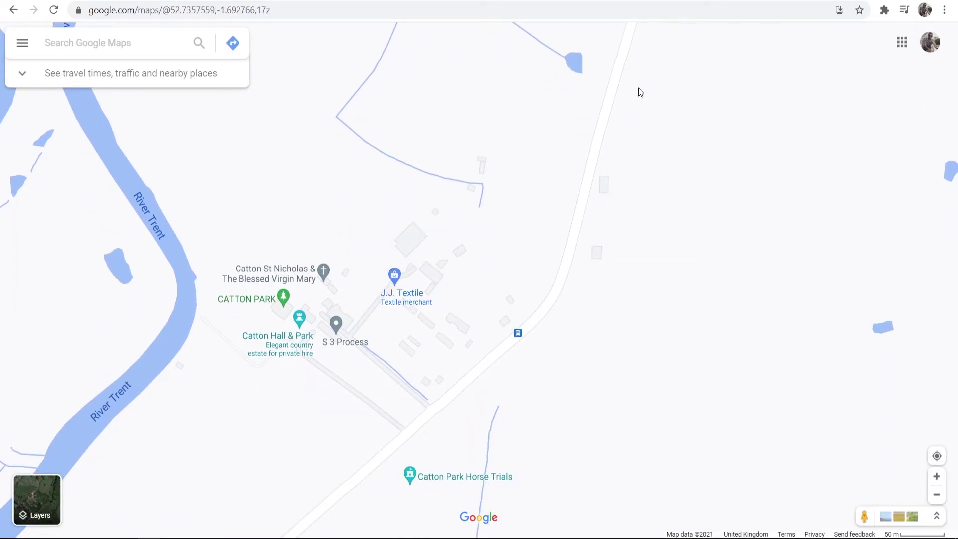
{"action": "left_click", "coordinate": [413, 299]}
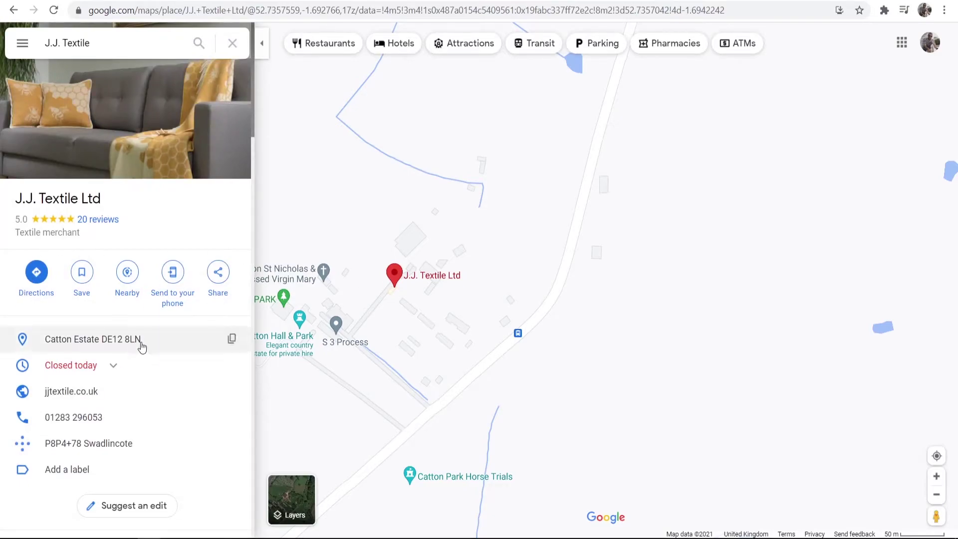
- Copy the Medium-size Embed a map HTML for J.J. Textile Ltd from the Share dialog
{"action": "left_click", "coordinate": [216, 275]}
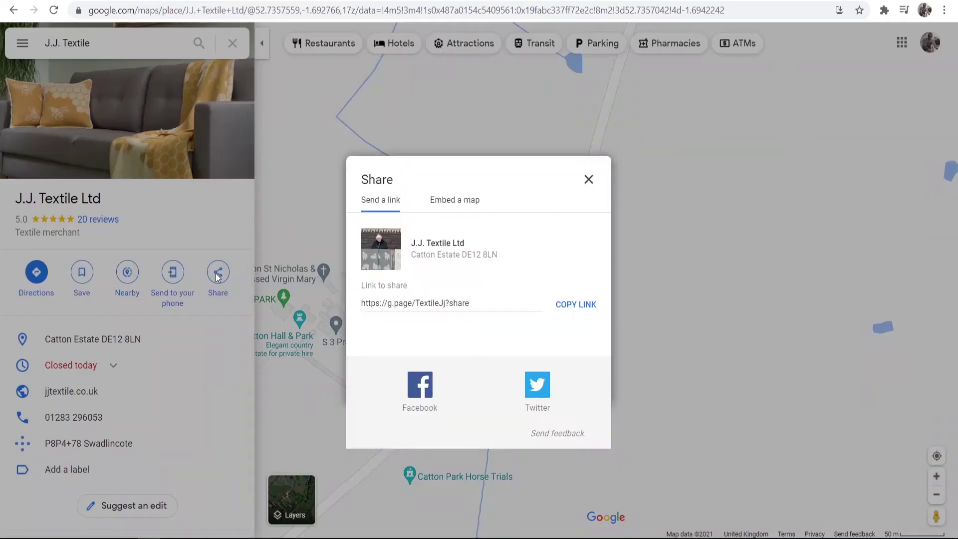
{"action": "left_click", "coordinate": [450, 201]}
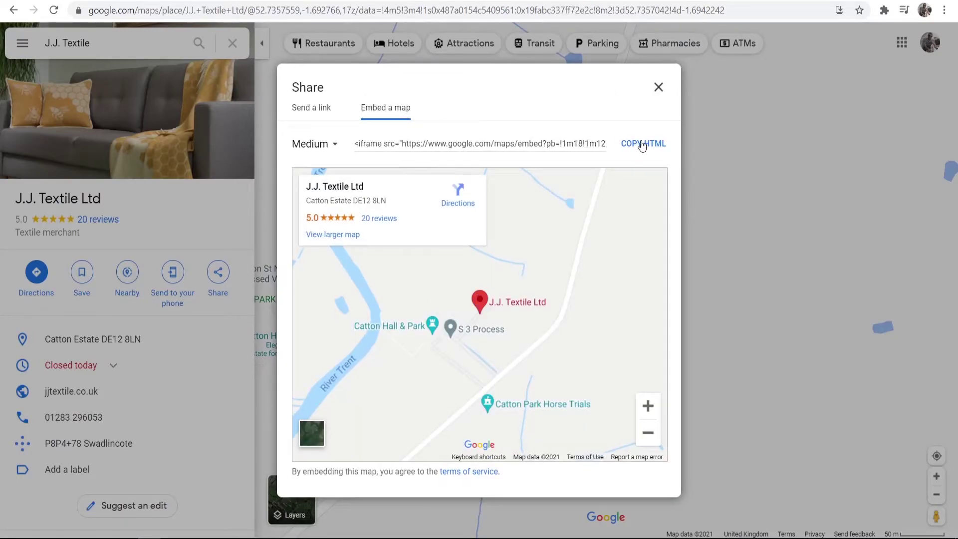
{"action": "left_click", "coordinate": [642, 145]}
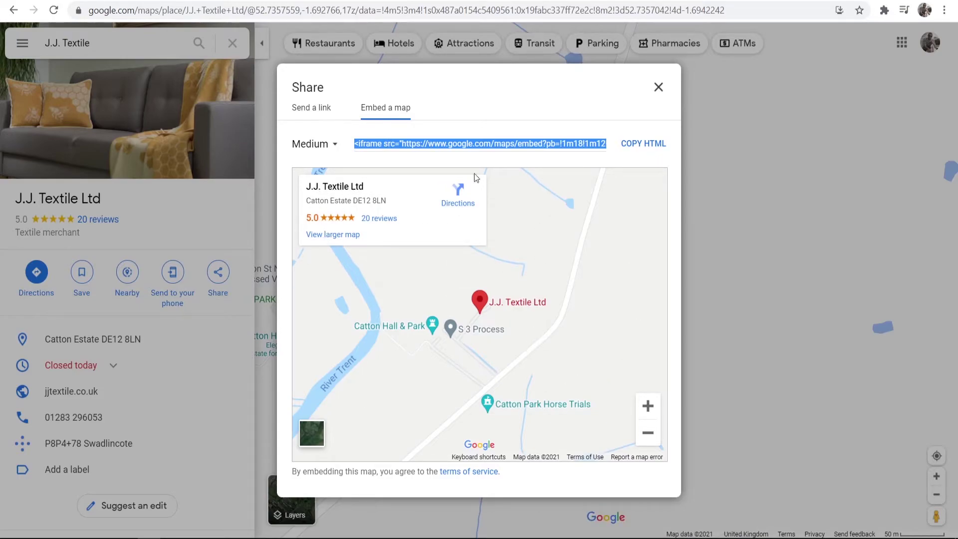
{"action": "left_click", "coordinate": [626, 143]}
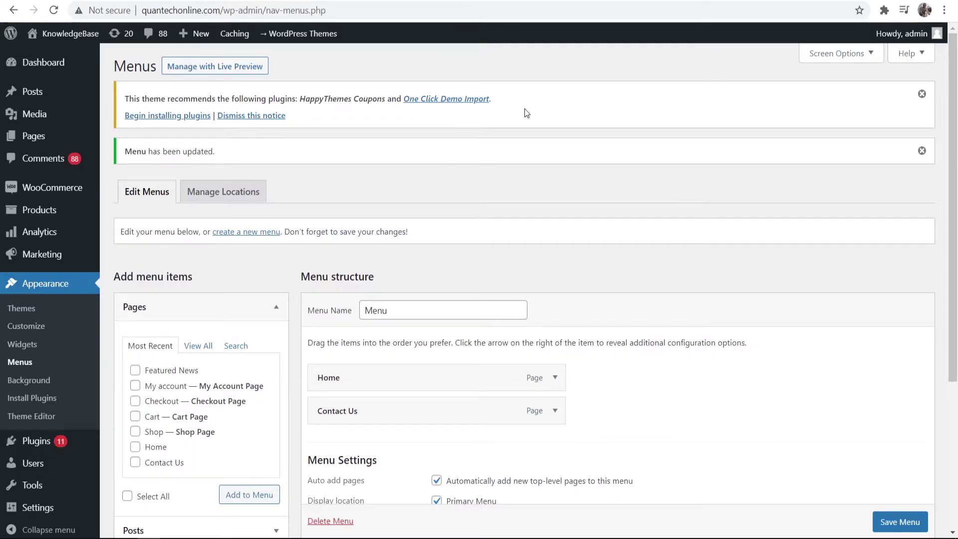
- From the Dashboard, go to All Pages and open the Contact Us page in the block editor
{"action": "left_click", "coordinate": [52, 64]}
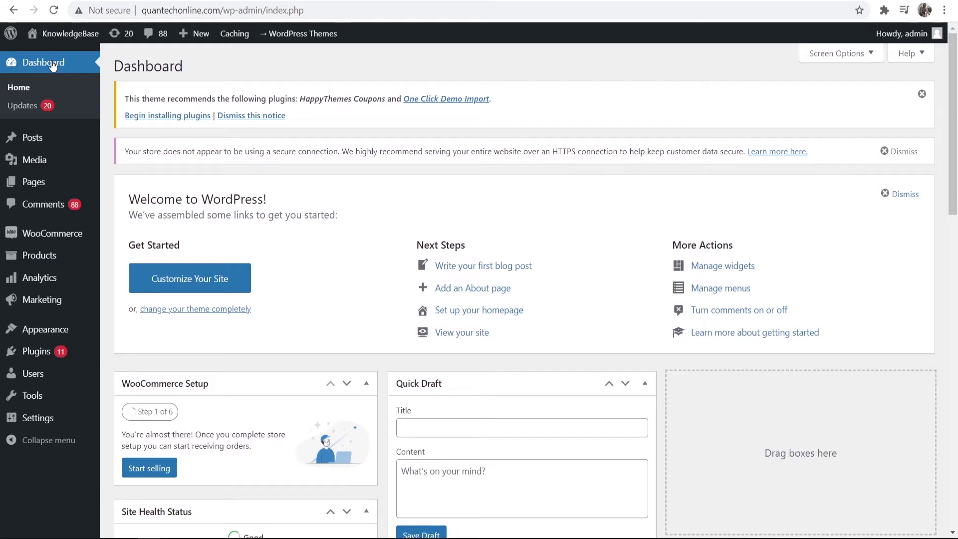
{"action": "mouse_move", "coordinate": [17, 184]}
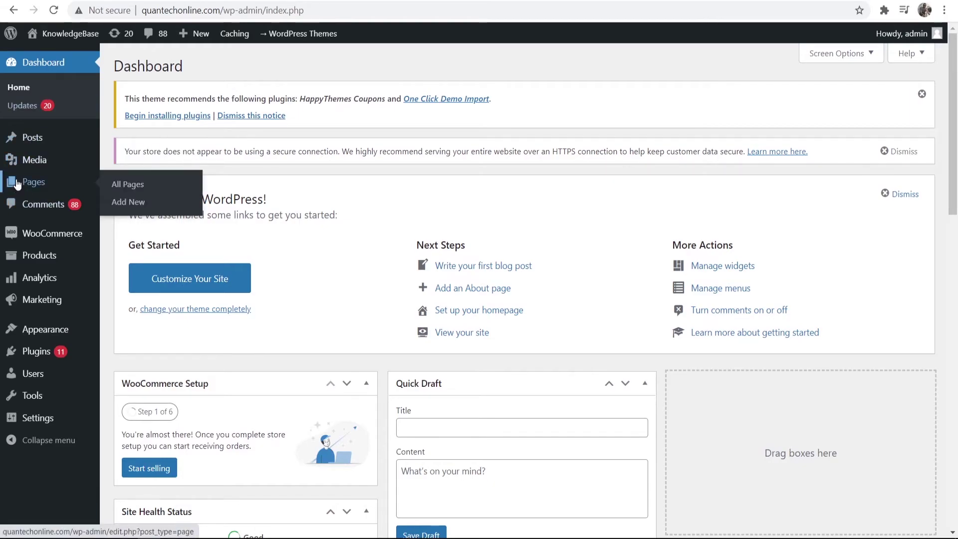
{"action": "left_click", "coordinate": [128, 189]}
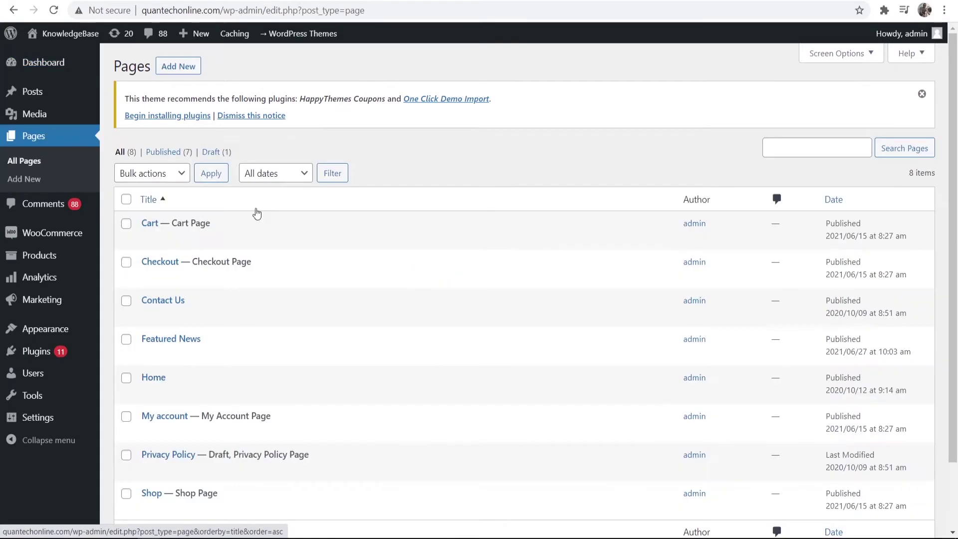
{"action": "left_click", "coordinate": [151, 319]}
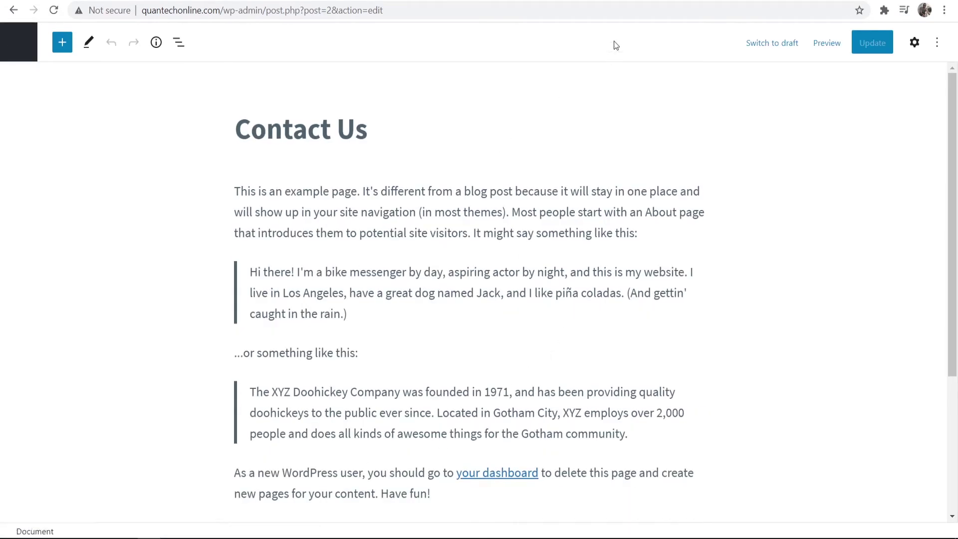
- Delete all the sample paragraphs from the Contact Us page
{"action": "left_click", "coordinate": [236, 194]}
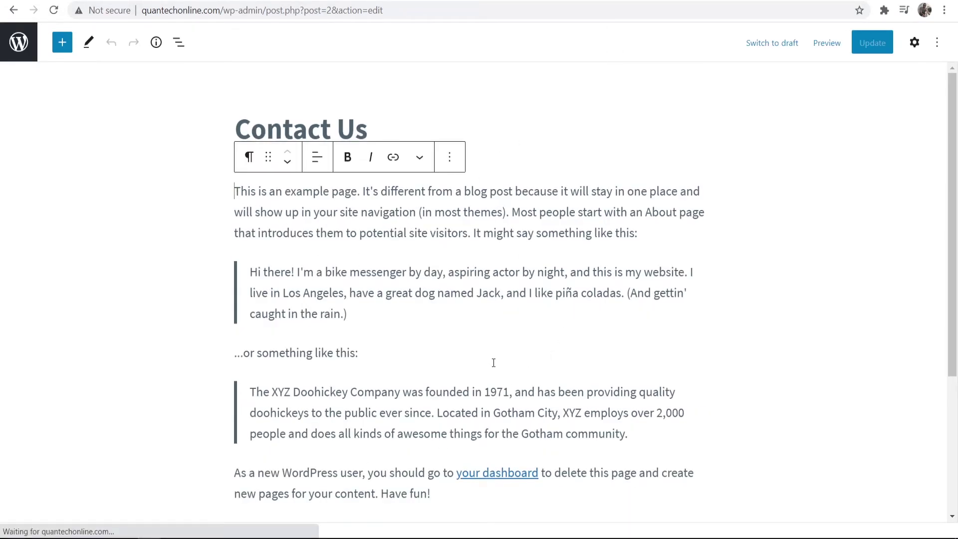
{"action": "key", "text": "ctrl+a"}
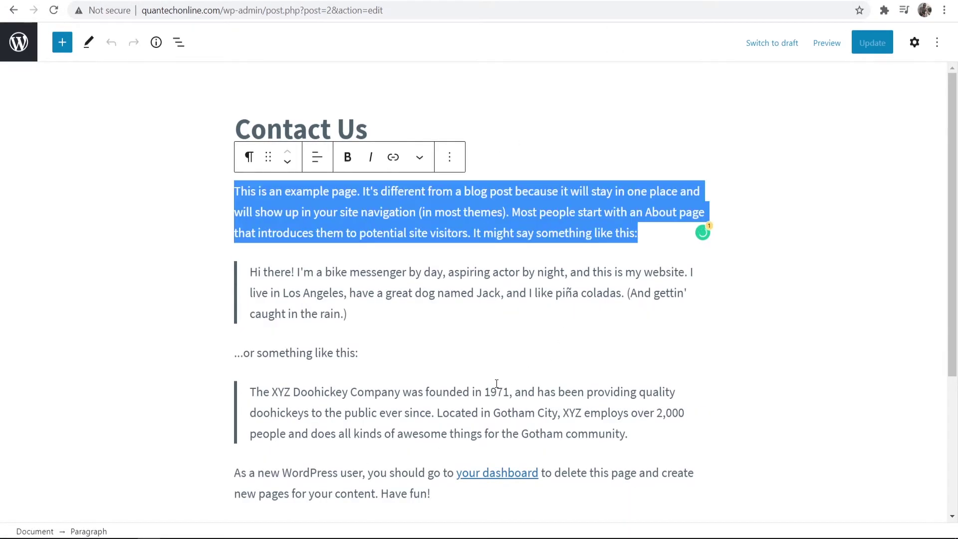
{"action": "key", "text": "BackSpace"}
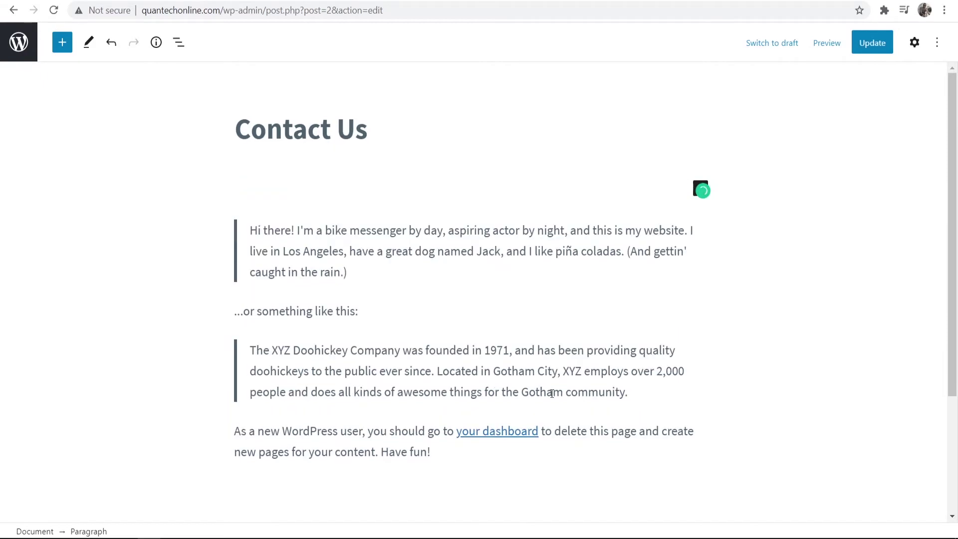
{"action": "left_click", "coordinate": [364, 306]}
{"action": "key", "text": "ctrl+a"}
{"action": "key", "text": "ctrl+a"}
{"action": "key", "text": "BackSpace"}
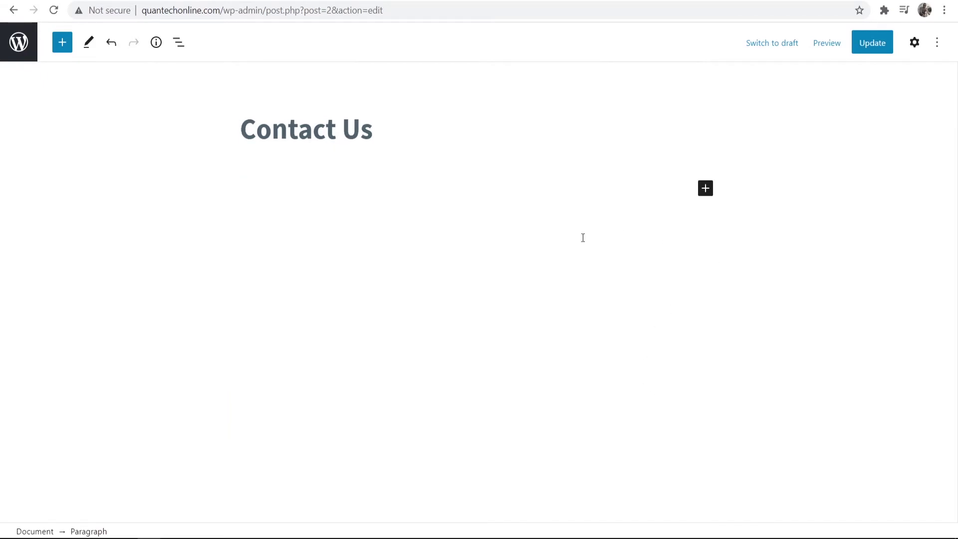
- Insert a Custom HTML block and paste the Google Maps iframe embed code into it
{"action": "left_click", "coordinate": [705, 190]}
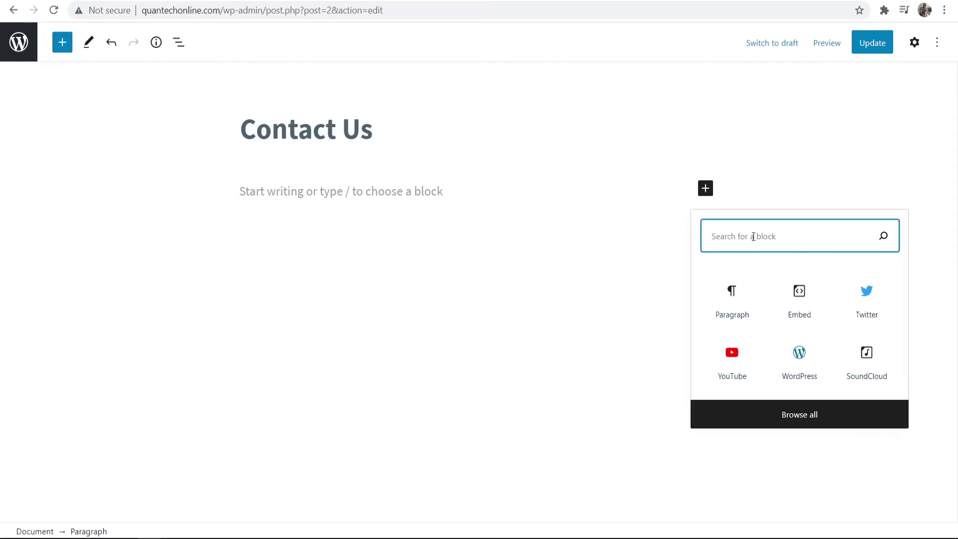
{"action": "type", "text": "html"}
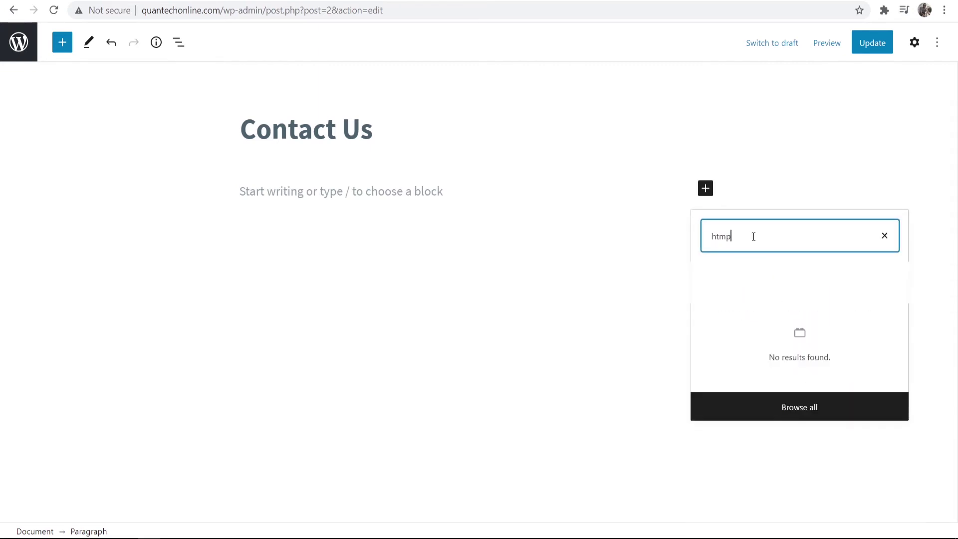
{"action": "key", "text": "Return"}
{"action": "key", "text": "ctrl+v"}
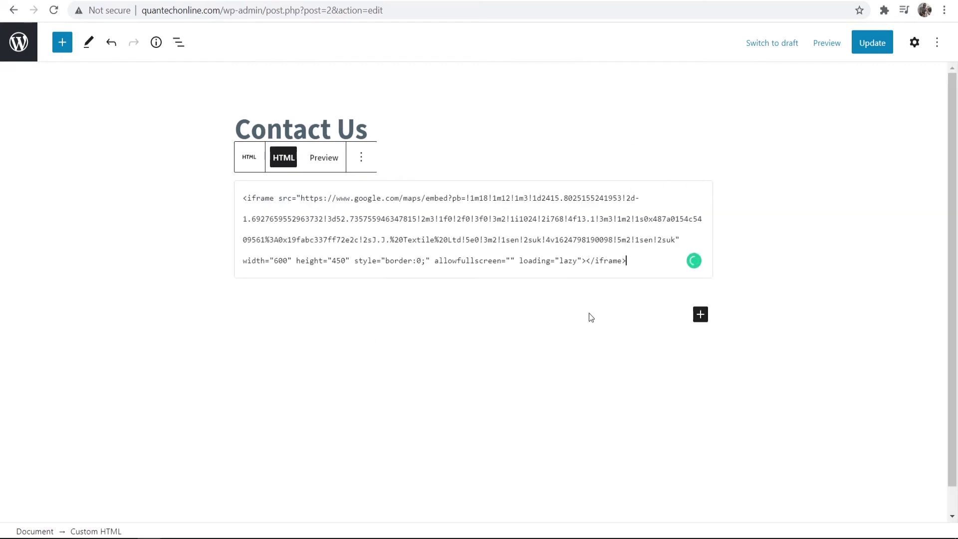
{"action": "key", "text": "shift+Tab"}
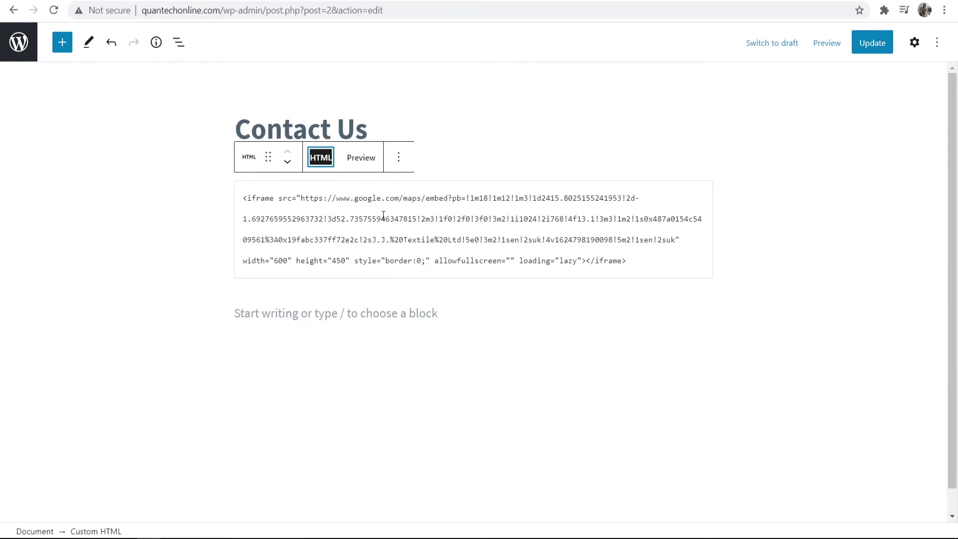
- Preview the rendered map, update the Contact Us page, and check the live page's embedded map
{"action": "left_click", "coordinate": [360, 158]}
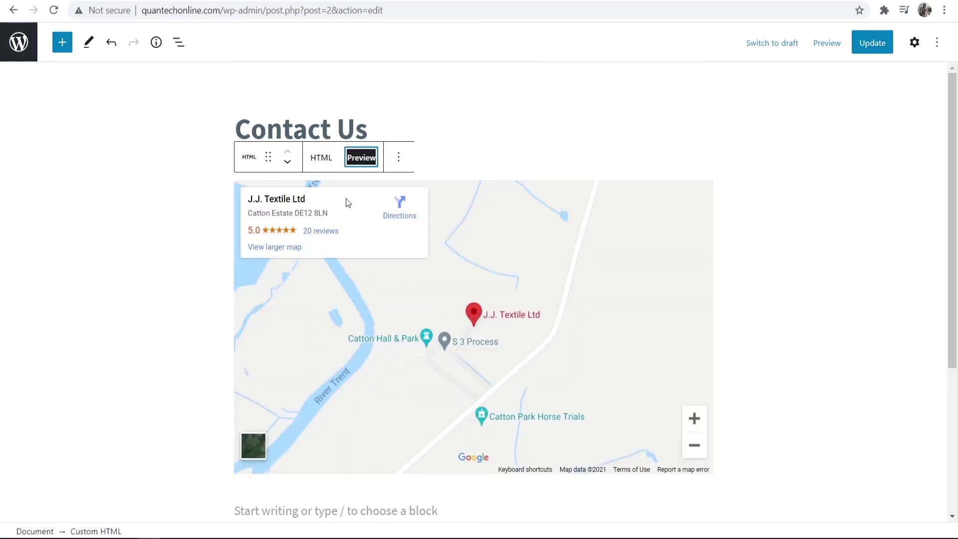
{"action": "left_click", "coordinate": [868, 48]}
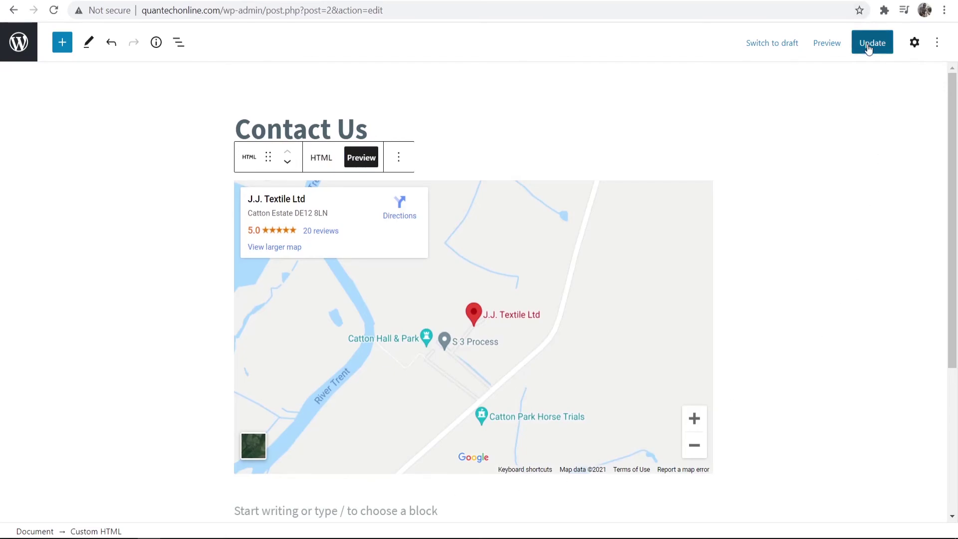
{"action": "left_click", "coordinate": [132, 497]}
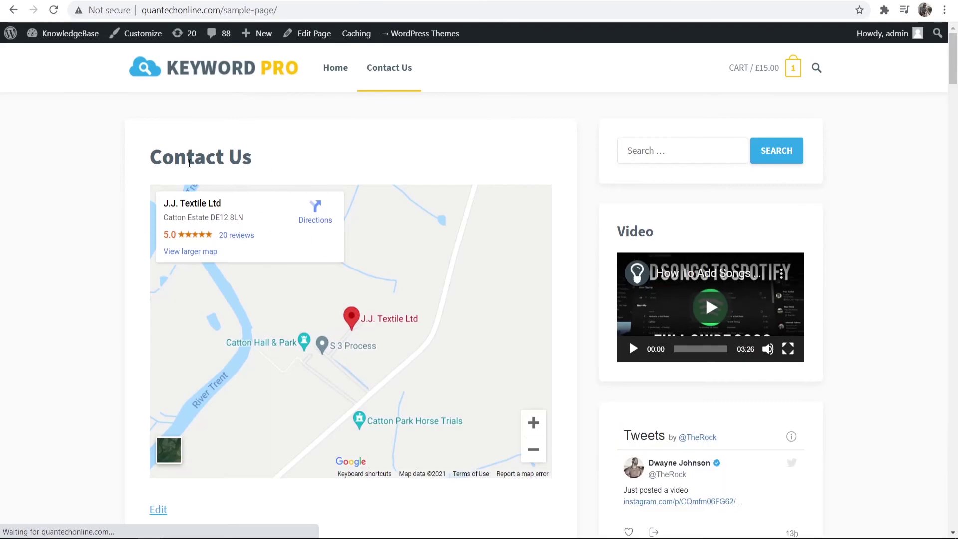
{"action": "scroll", "coordinate": [190, 163], "scroll_direction": "down", "scroll_amount": 3}
{"action": "scroll", "coordinate": [353, 250], "scroll_direction": "up", "scroll_amount": 3}
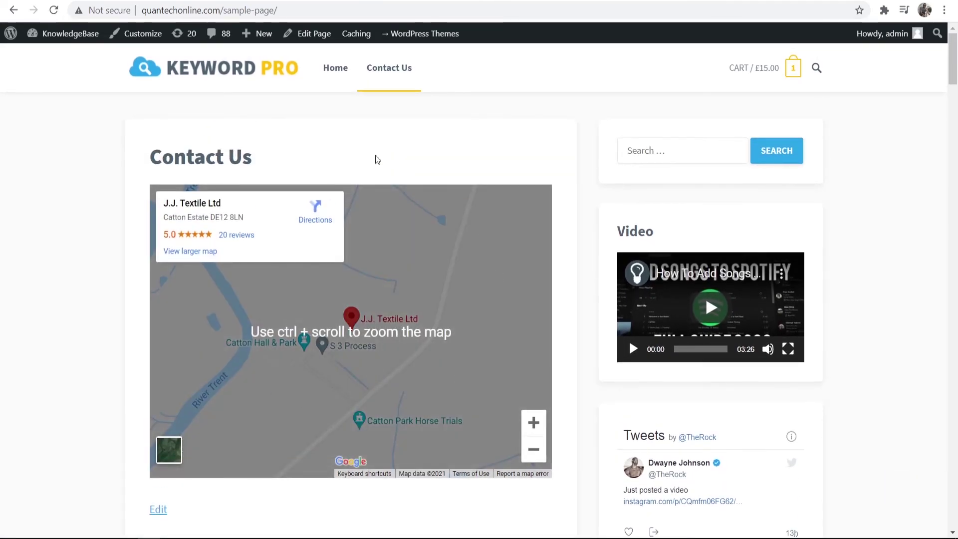